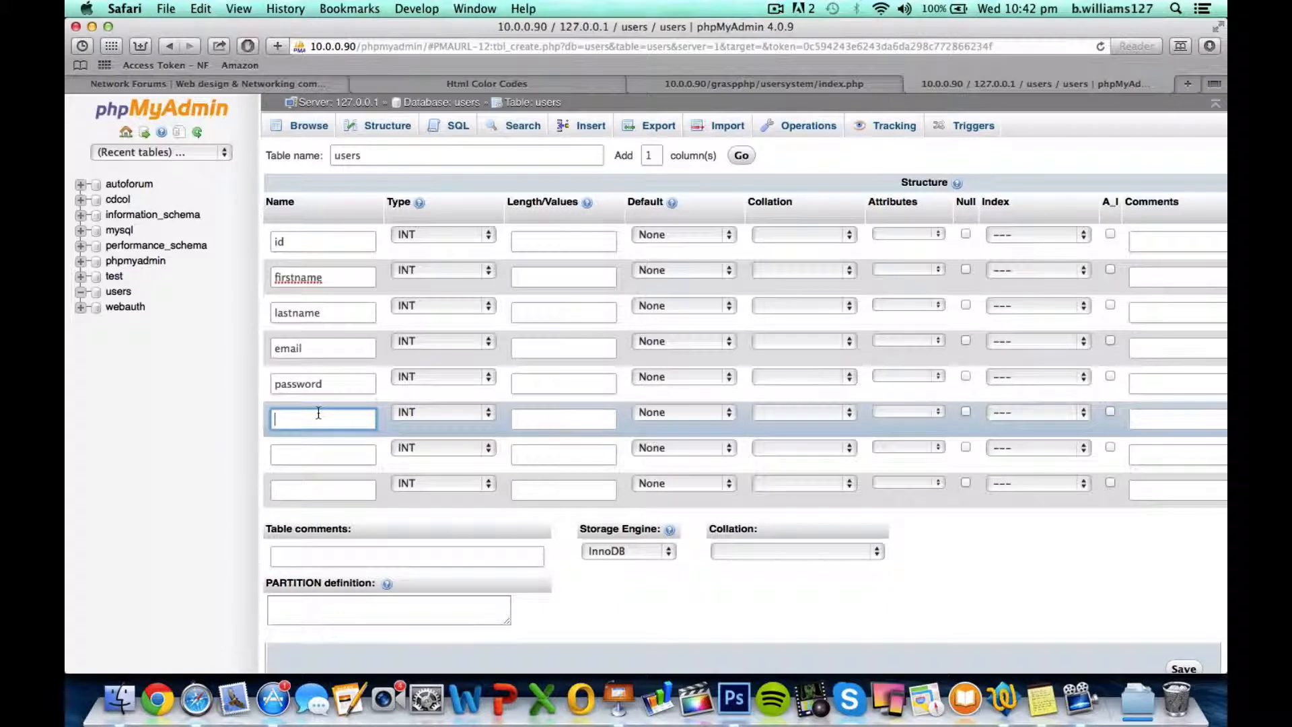
Name the sixth column yob and the seventh column tel in the users table definition
{"action": "type", "text": "yob"}
{"action": "left_click", "coordinate": [302, 453]}
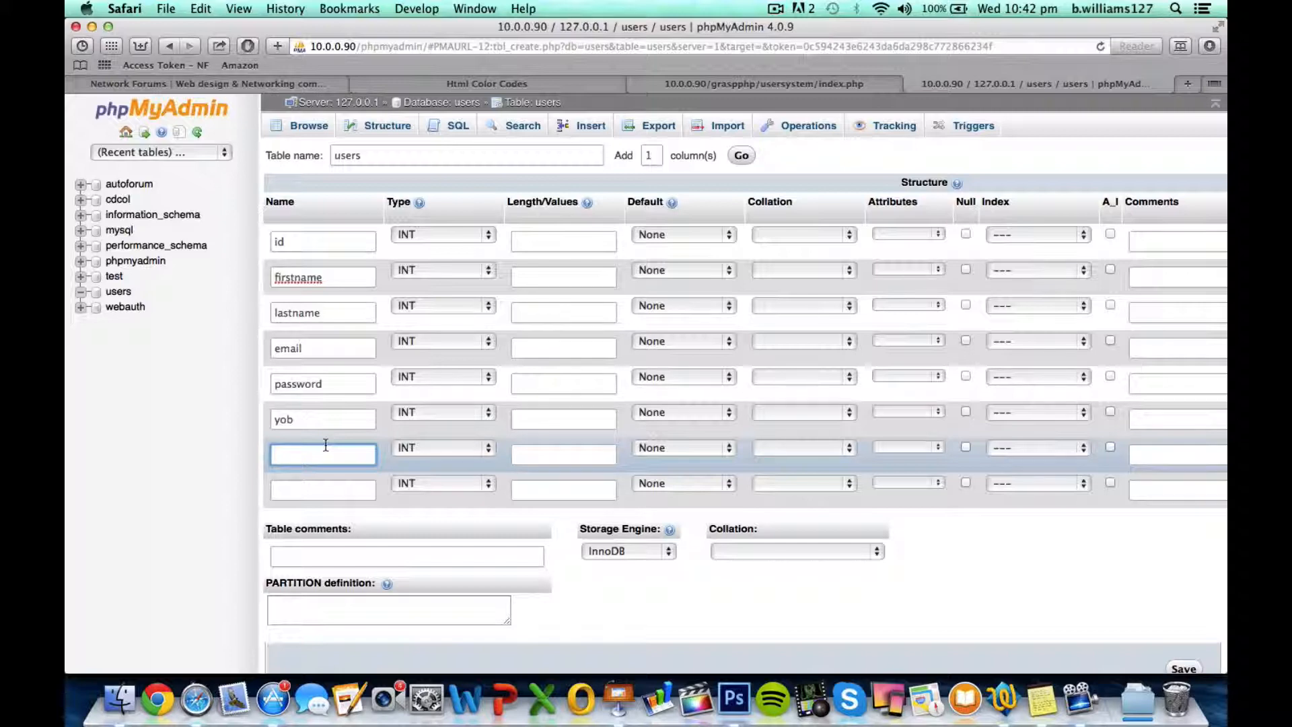
{"action": "type", "text": "tel"}
Check the field list on the Keynote slide, return to Safari and name the eighth column company
{"action": "left_click", "coordinate": [627, 685]}
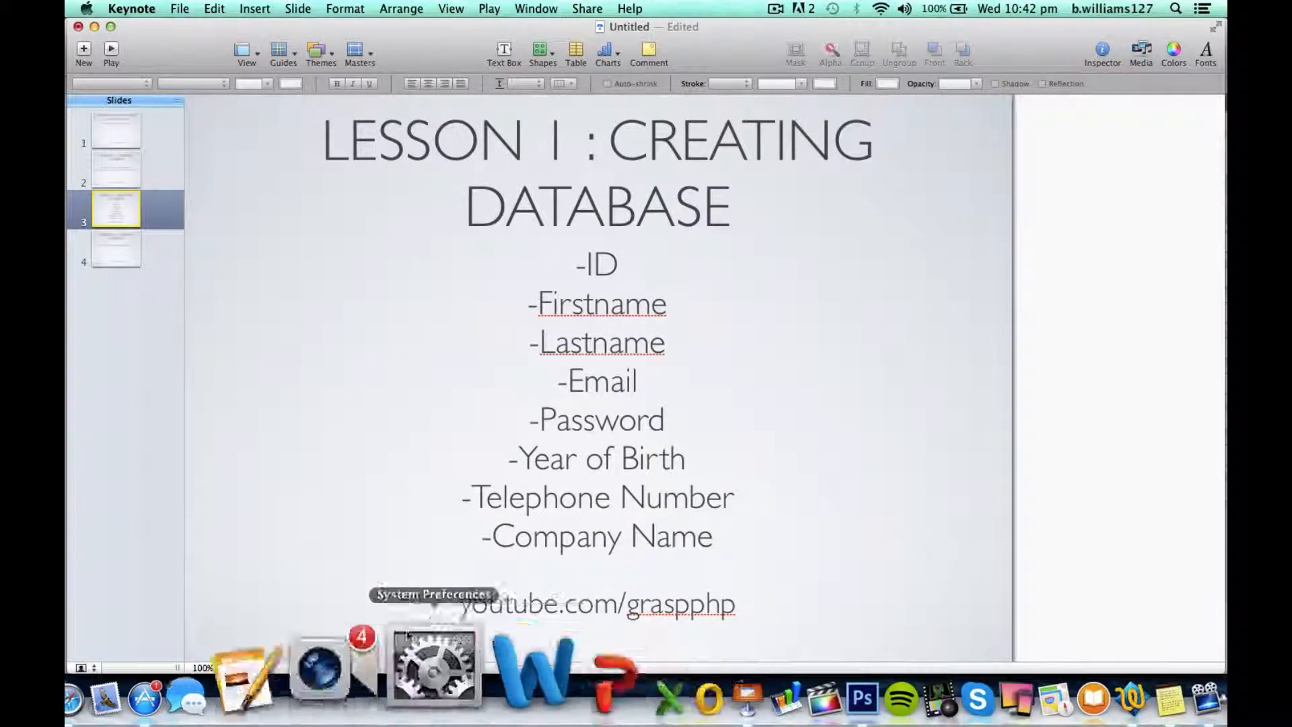
{"action": "left_click", "coordinate": [185, 666]}
{"action": "left_click", "coordinate": [323, 455]}
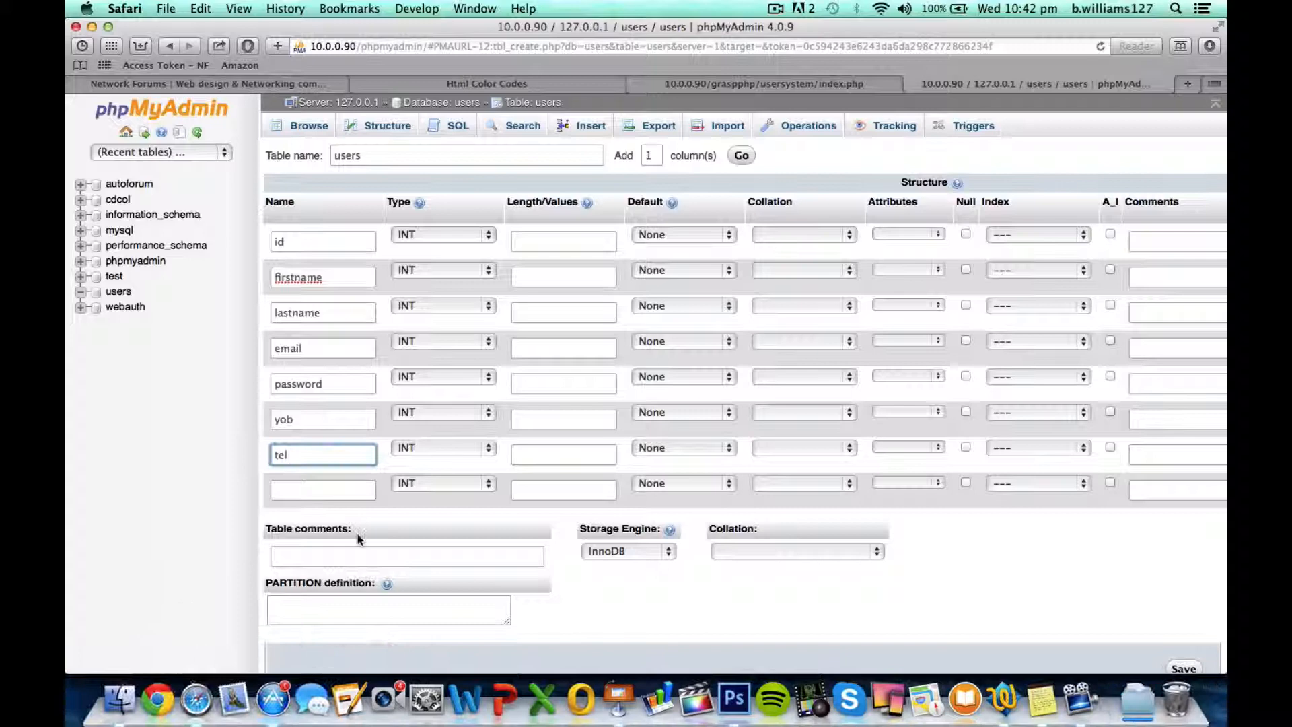
{"action": "left_click", "coordinate": [323, 491]}
{"action": "type", "text": "company"}
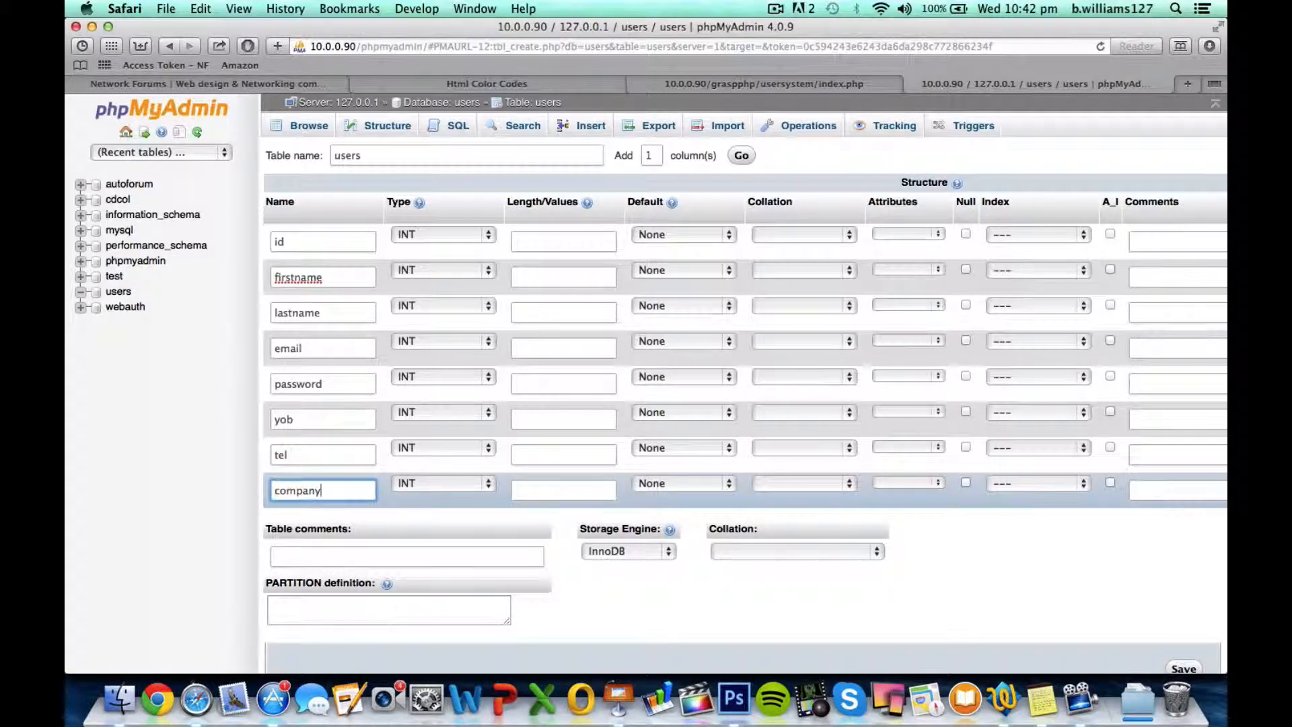
Enable auto-increment for the id column and define firstname as VARCHAR with a length of 500
{"action": "left_click", "coordinate": [310, 241]}
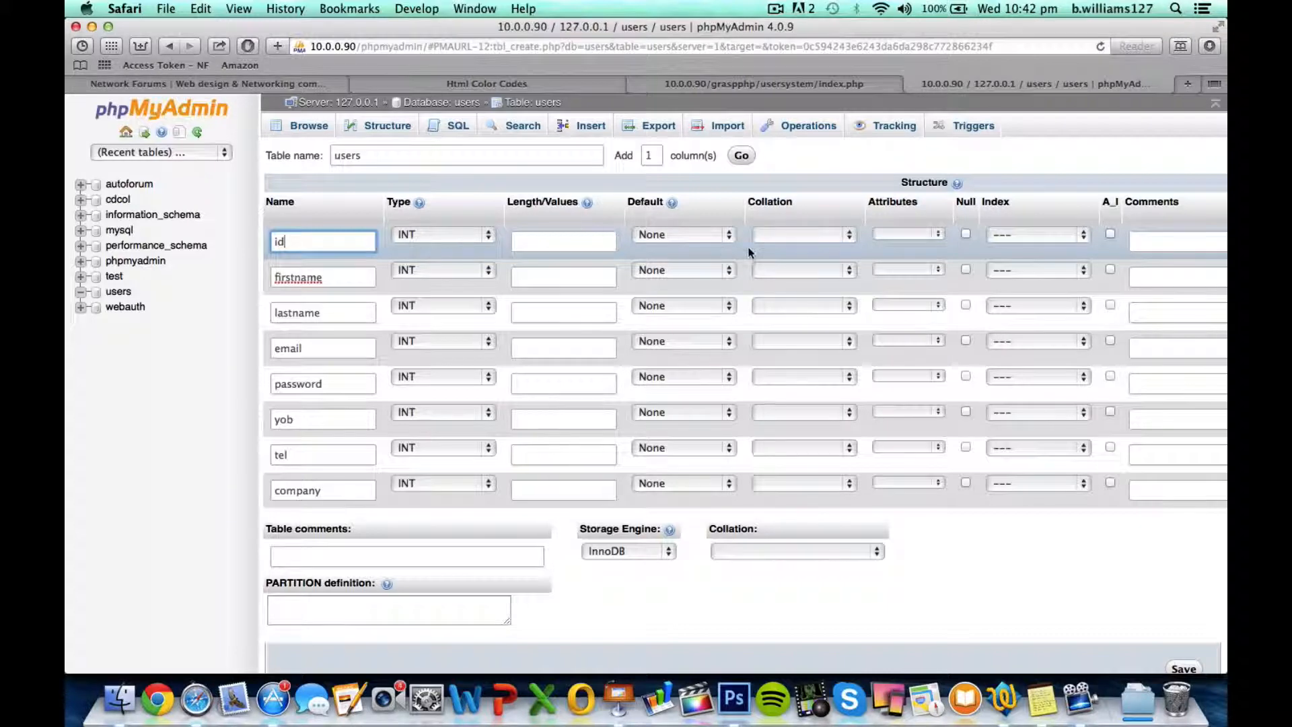
{"action": "left_click", "coordinate": [1110, 234]}
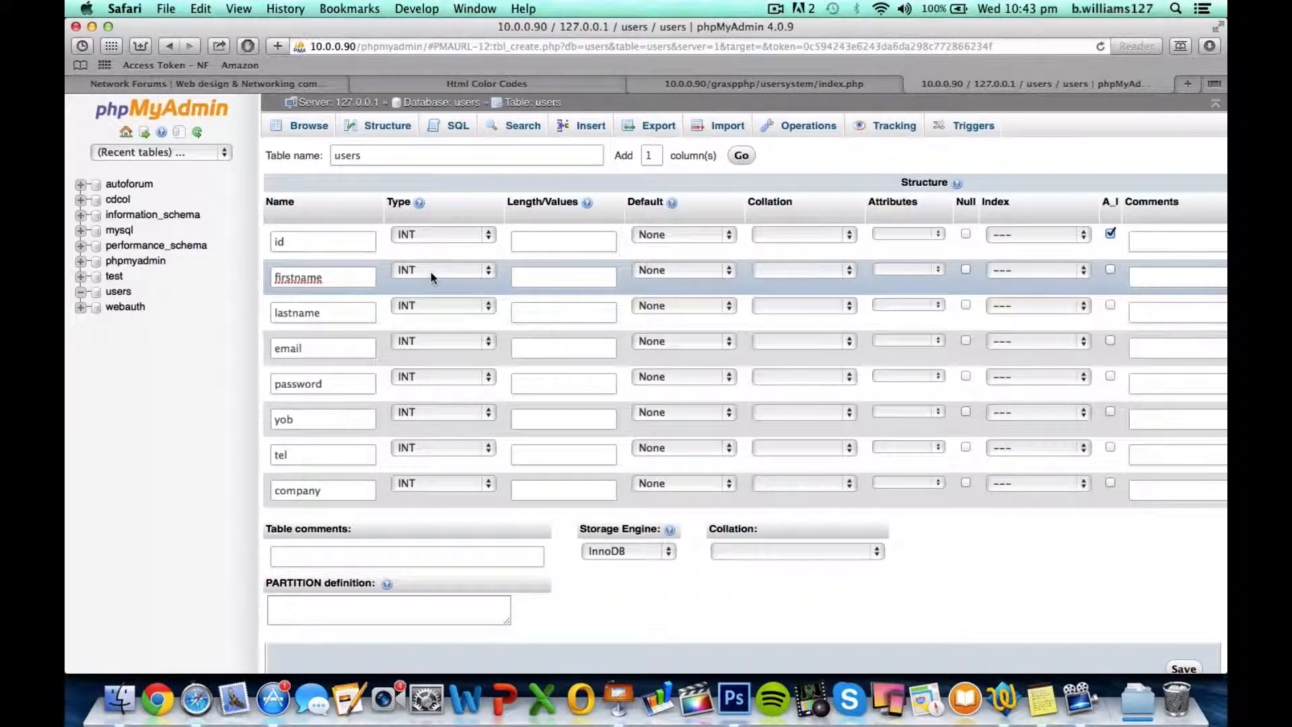
{"action": "left_click", "coordinate": [410, 276]}
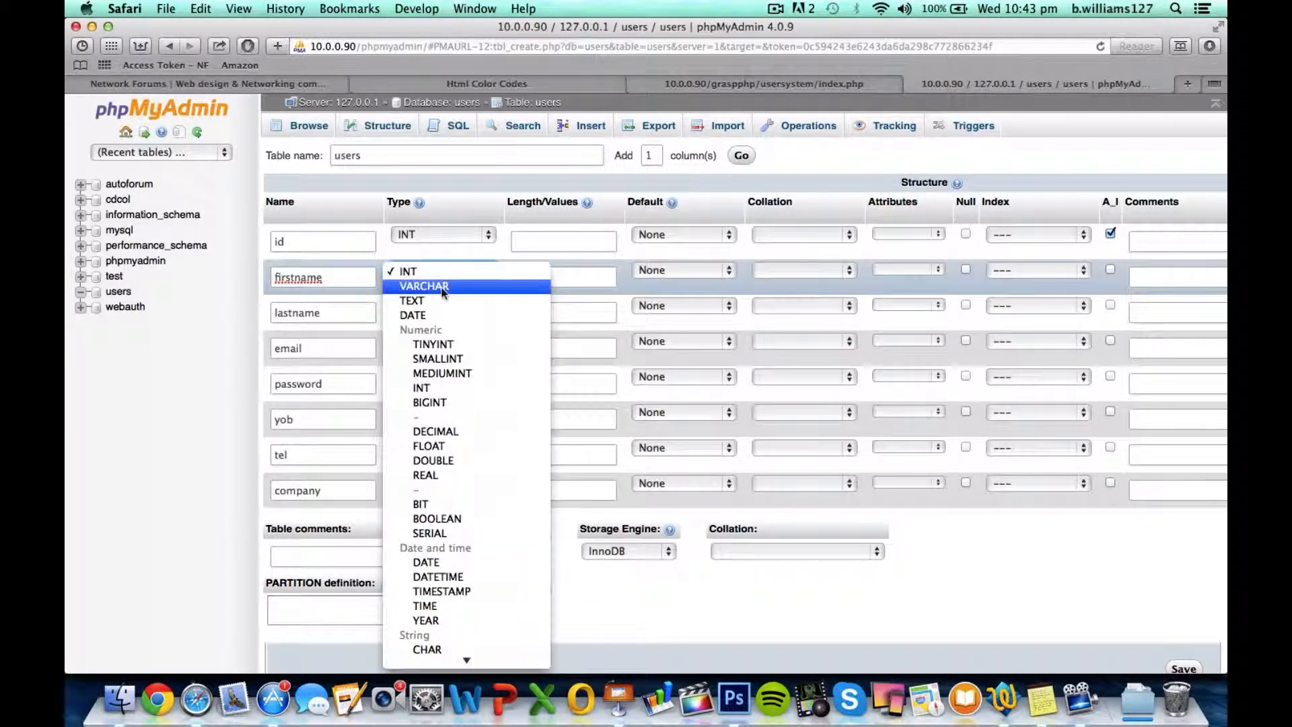
{"action": "left_click", "coordinate": [413, 283]}
{"action": "left_click", "coordinate": [555, 275]}
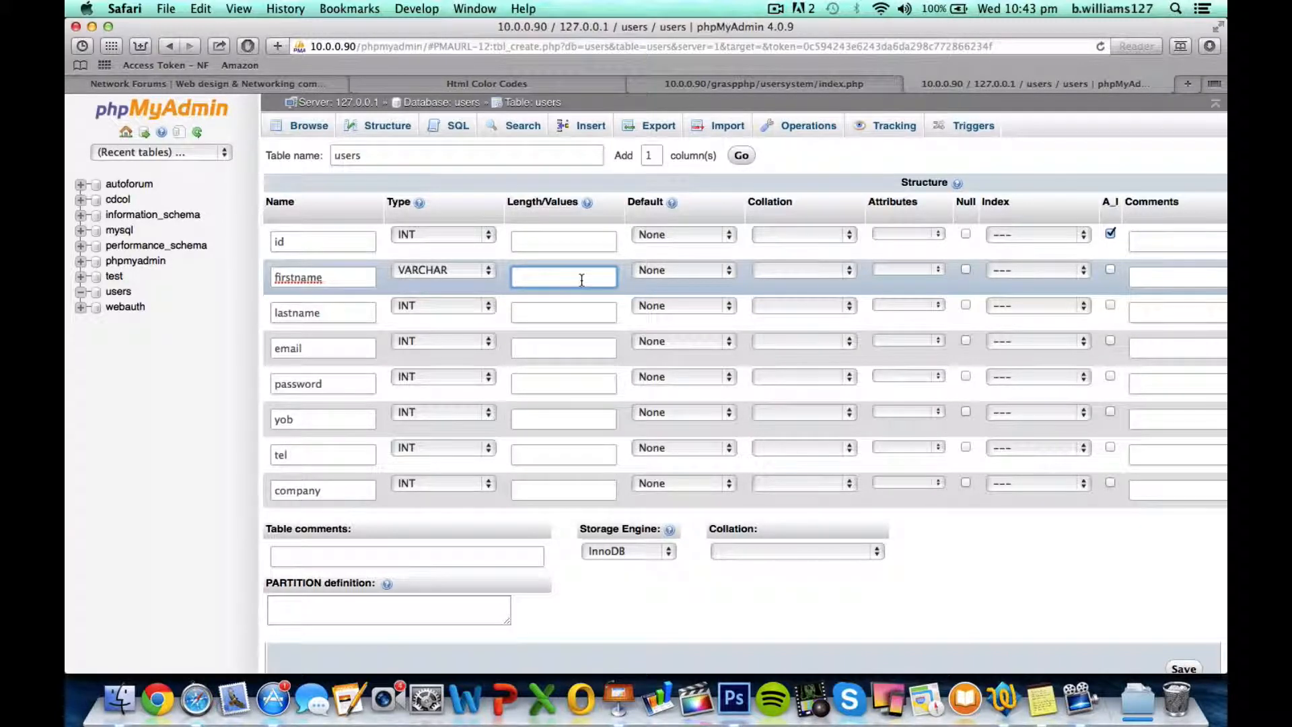
{"action": "type", "text": "500"}
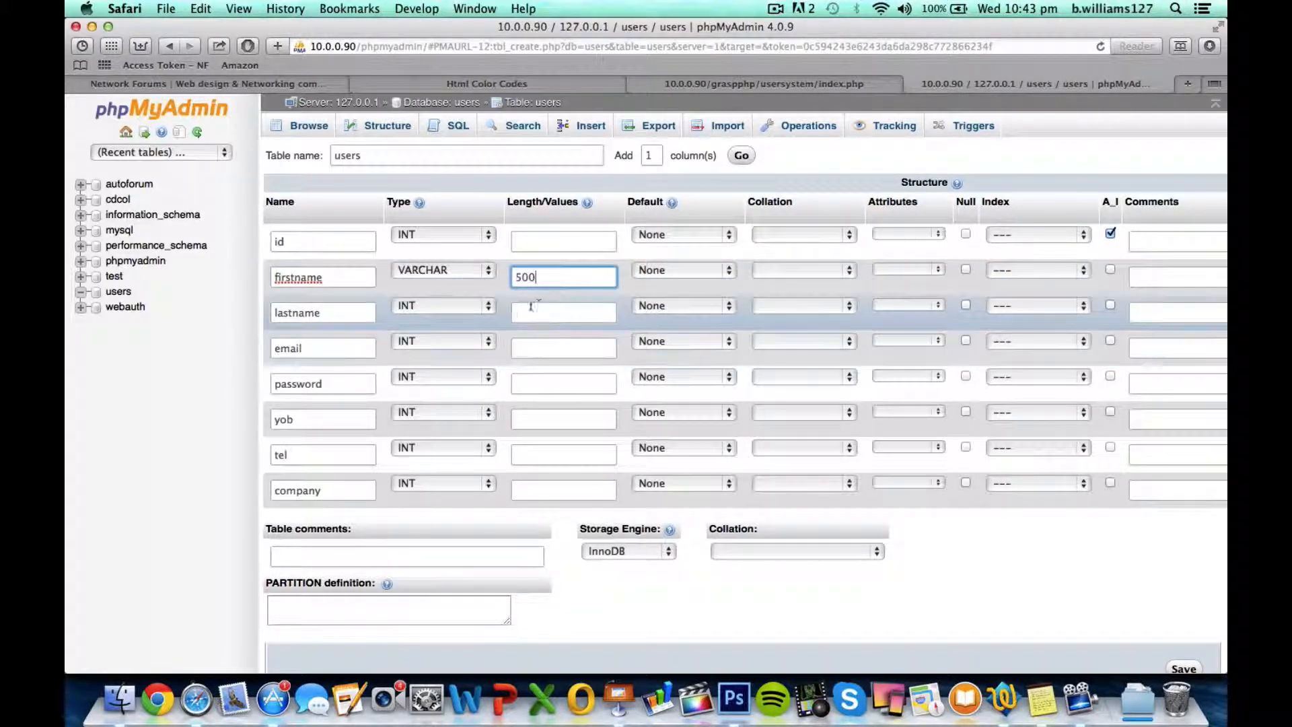
Define the lastname column as VARCHAR with a length of 500
{"action": "left_click", "coordinate": [431, 307]}
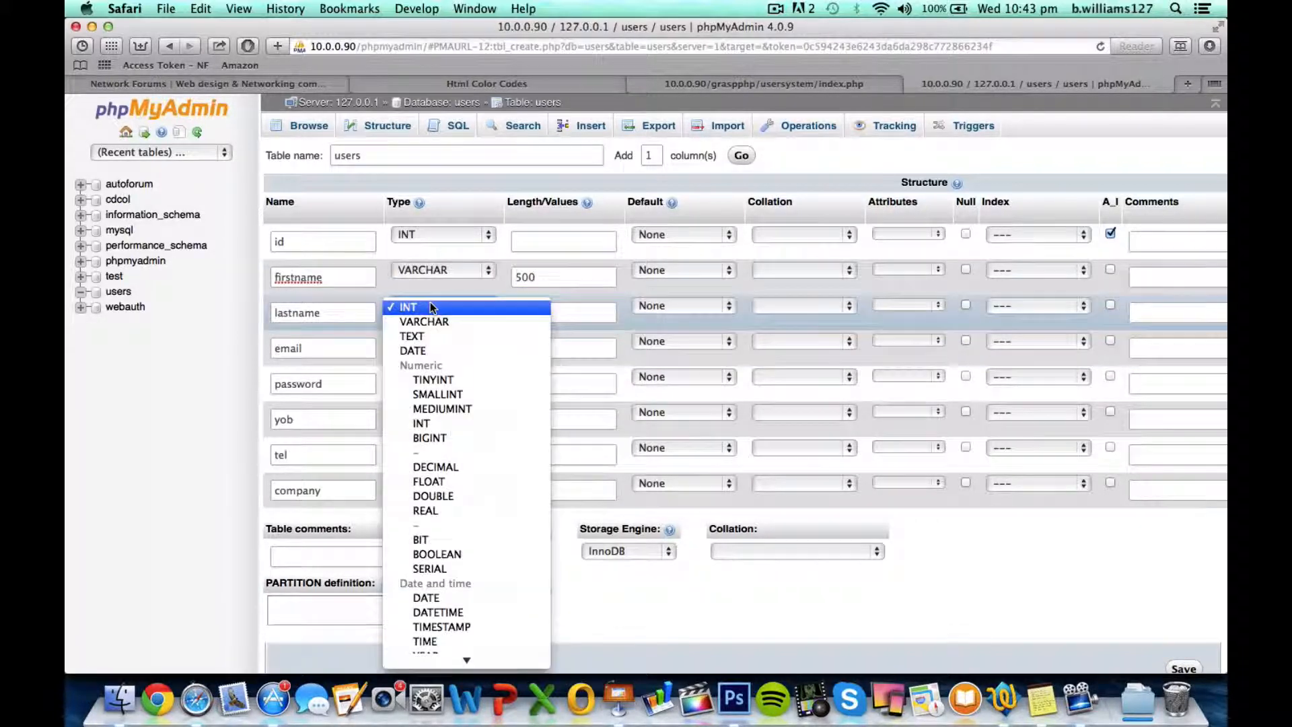
{"action": "left_click", "coordinate": [454, 322]}
{"action": "left_click", "coordinate": [576, 316]}
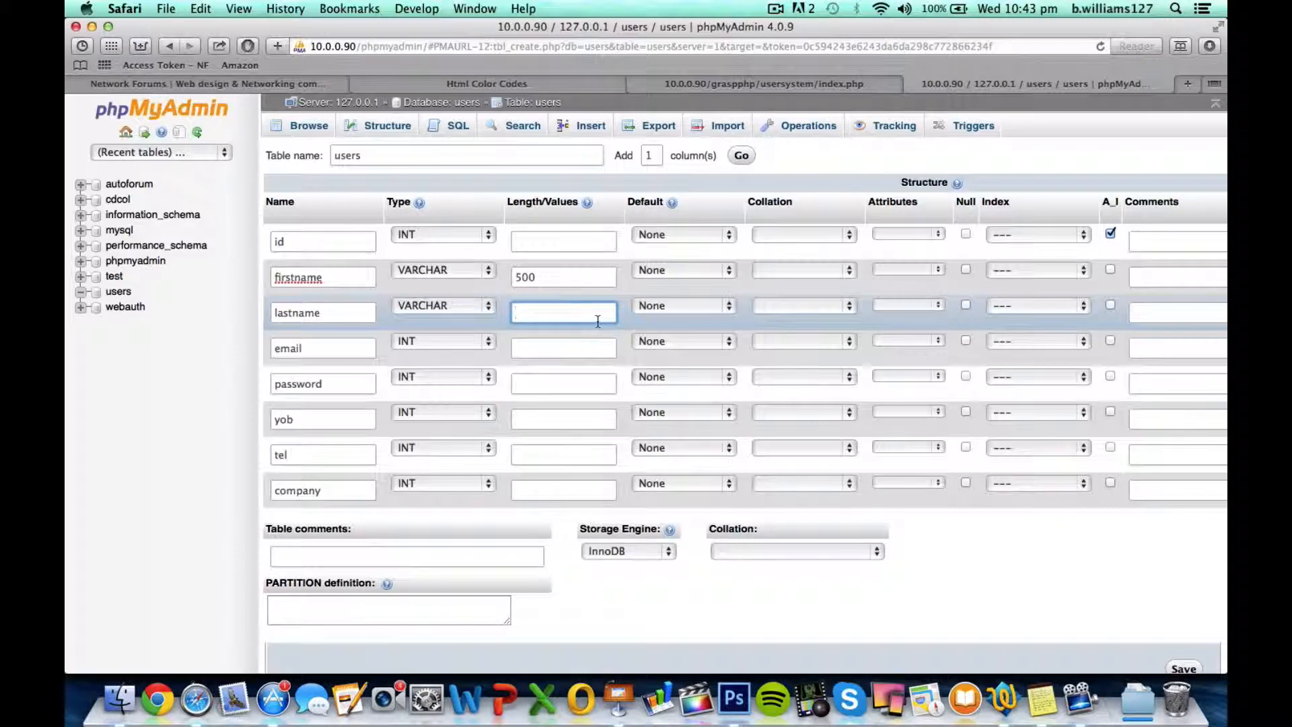
{"action": "type", "text": "500"}
Define the email column as VARCHAR with a length of 500
{"action": "left_click", "coordinate": [444, 341]}
{"action": "left_click", "coordinate": [450, 362]}
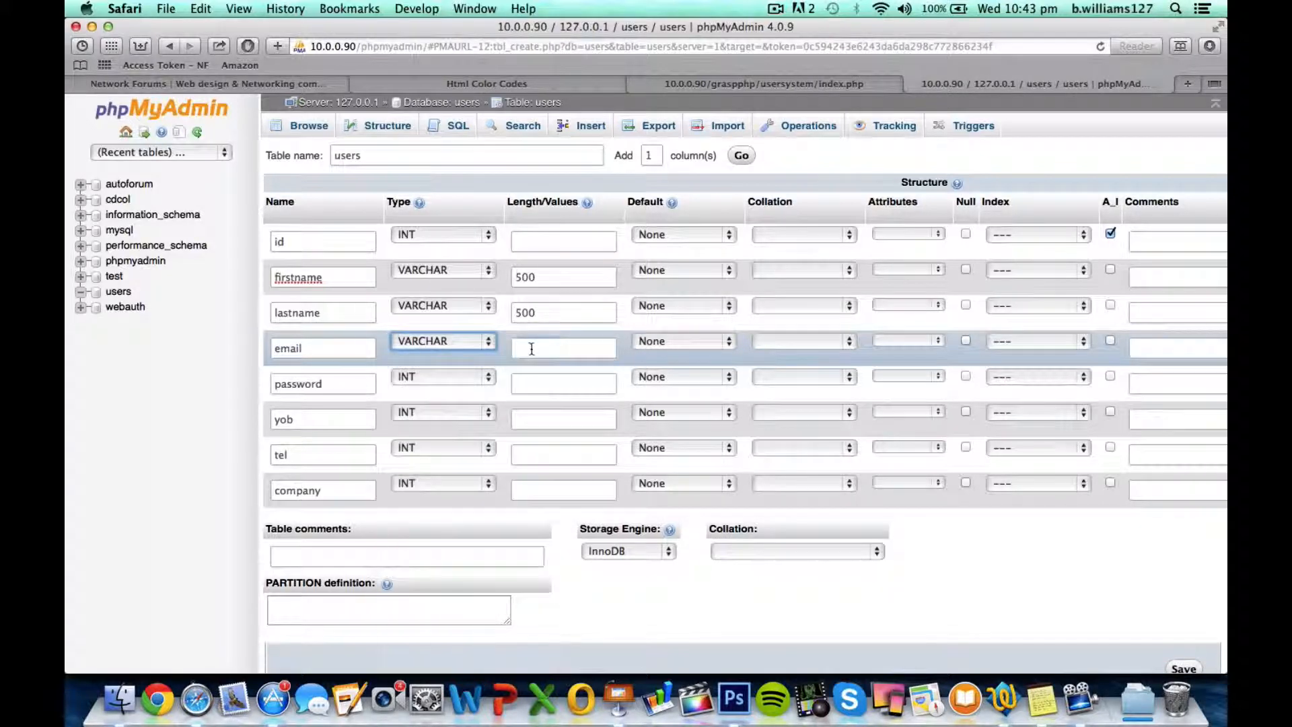
{"action": "left_click", "coordinate": [564, 348]}
{"action": "type", "text": "50"}
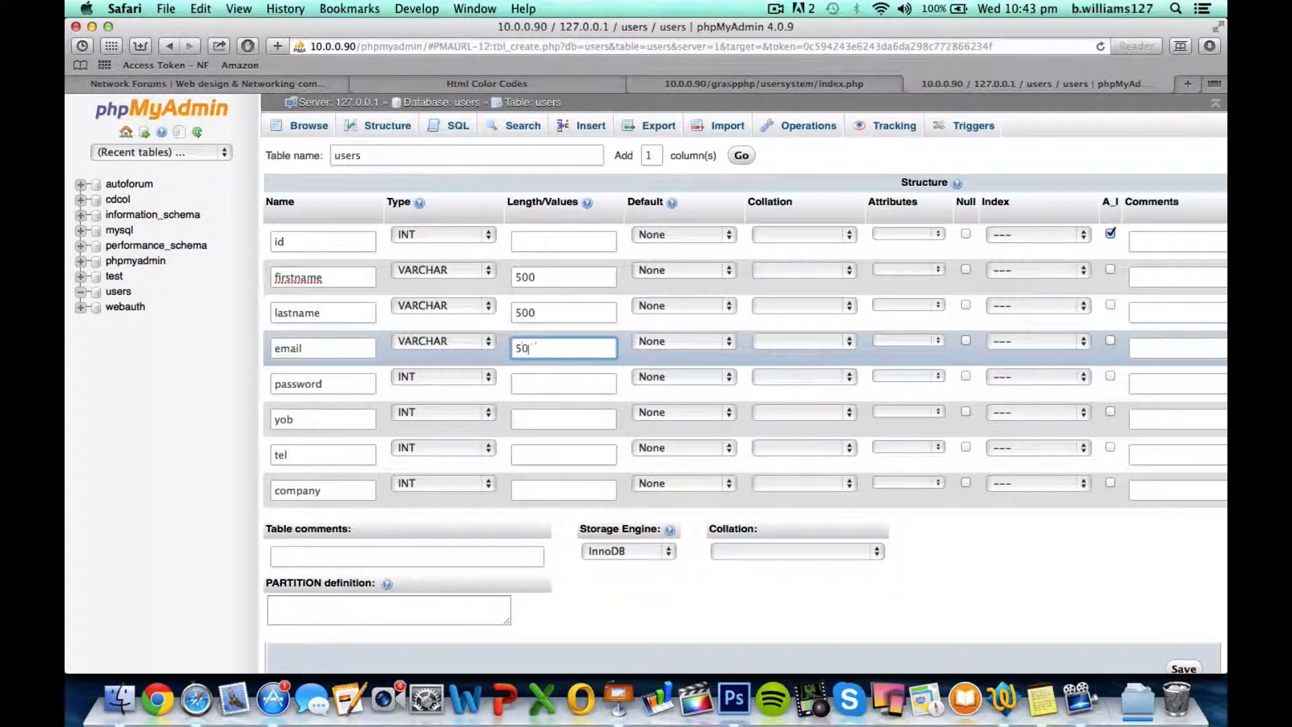
{"action": "type", "text": "0"}
Define the password column as VARCHAR with a length of 500
{"action": "left_click", "coordinate": [460, 377]}
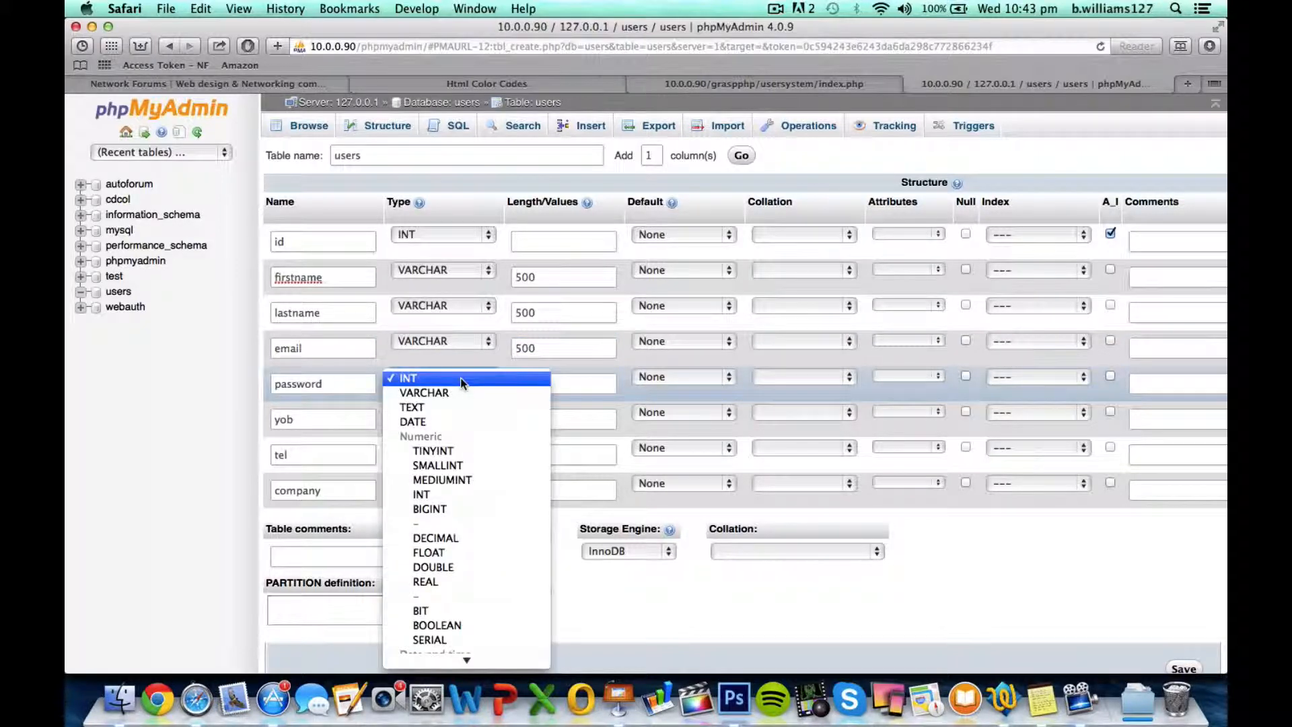
{"action": "left_click", "coordinate": [460, 389]}
{"action": "left_click", "coordinate": [542, 384]}
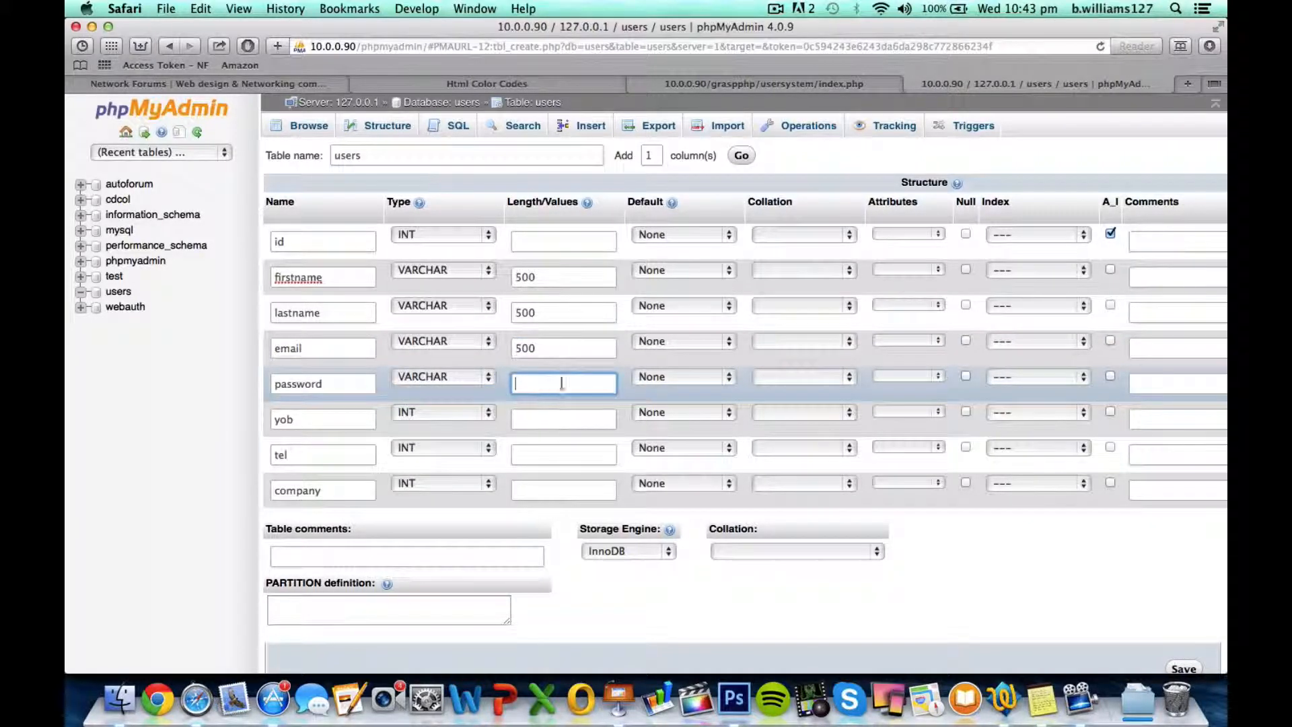
{"action": "type", "text": "500"}
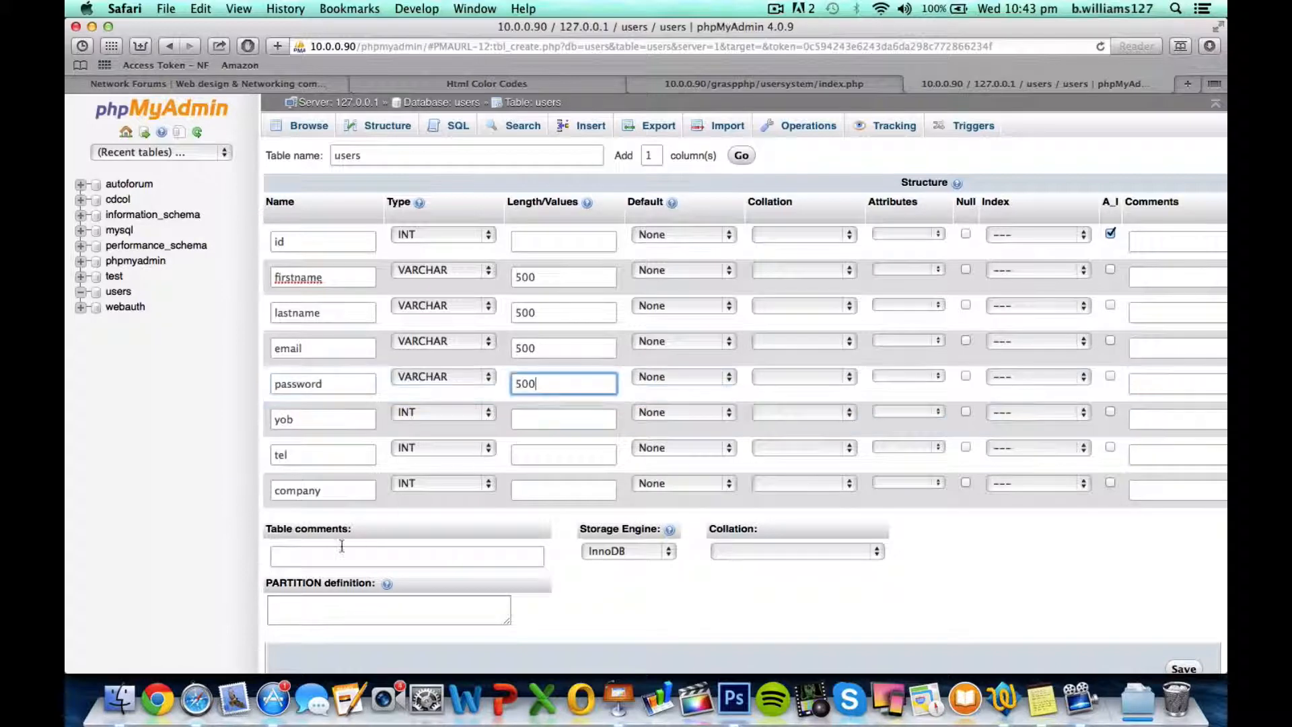
Define the yob column as VARCHAR with a length of 4
{"action": "left_click", "coordinate": [427, 414]}
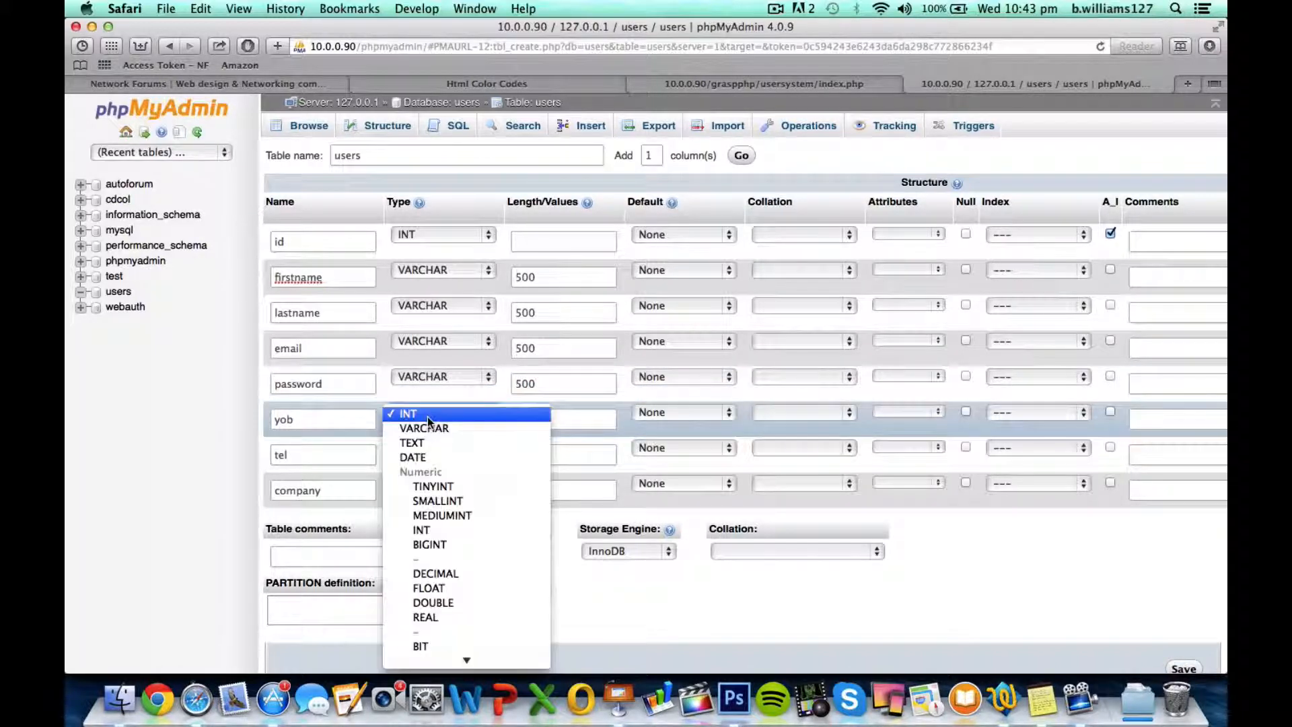
{"action": "left_click", "coordinate": [432, 428]}
{"action": "left_click", "coordinate": [537, 423]}
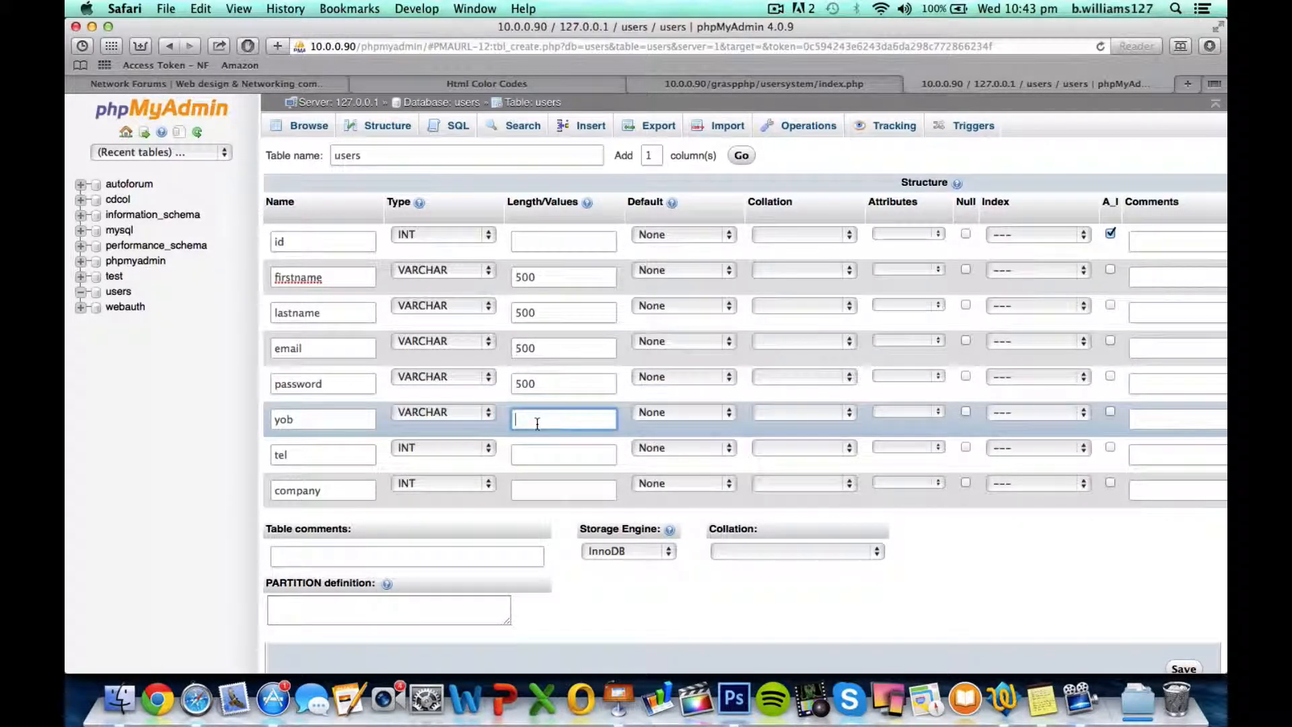
{"action": "type", "text": "5"}
{"action": "key", "text": "BackSpace"}
{"action": "type", "text": "100"}
{"action": "key", "text": "BackSpace"}
{"action": "key", "text": "BackSpace"}
{"action": "key", "text": "BackSpace"}
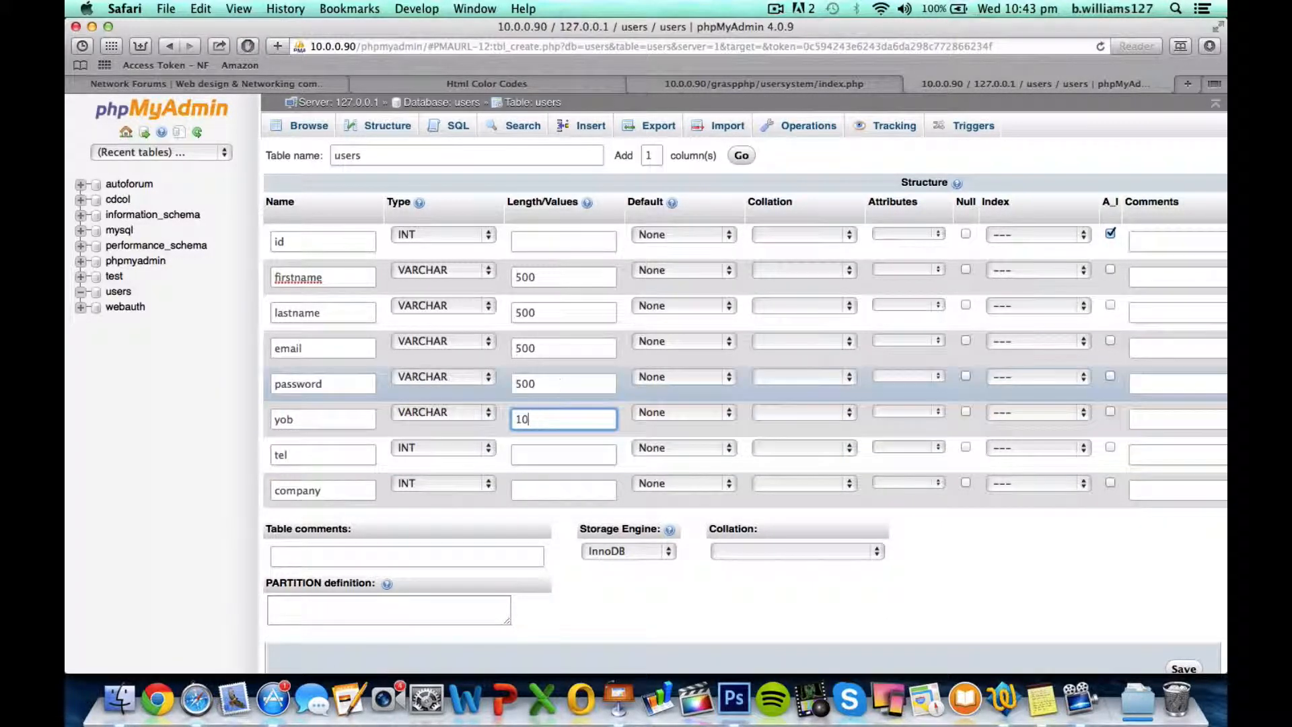
{"action": "type", "text": "4"}
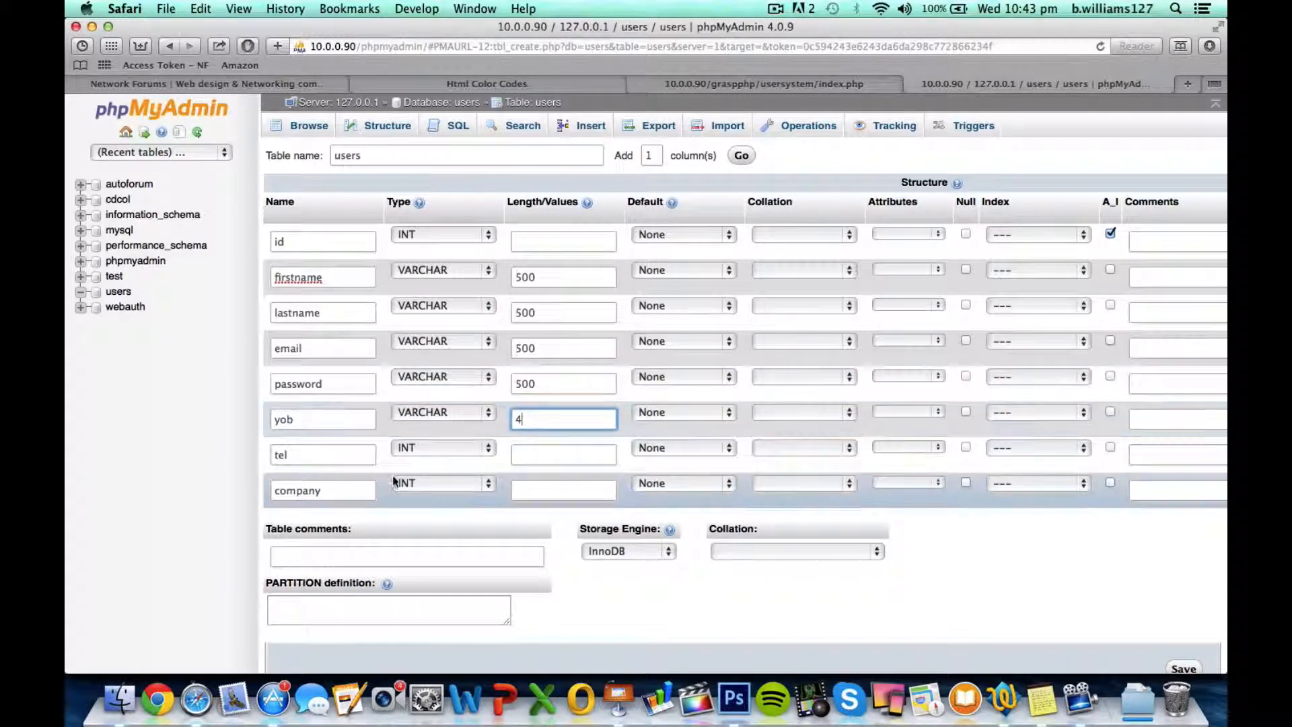
Define the tel column as VARCHAR with a length of 50
{"action": "left_click", "coordinate": [402, 456]}
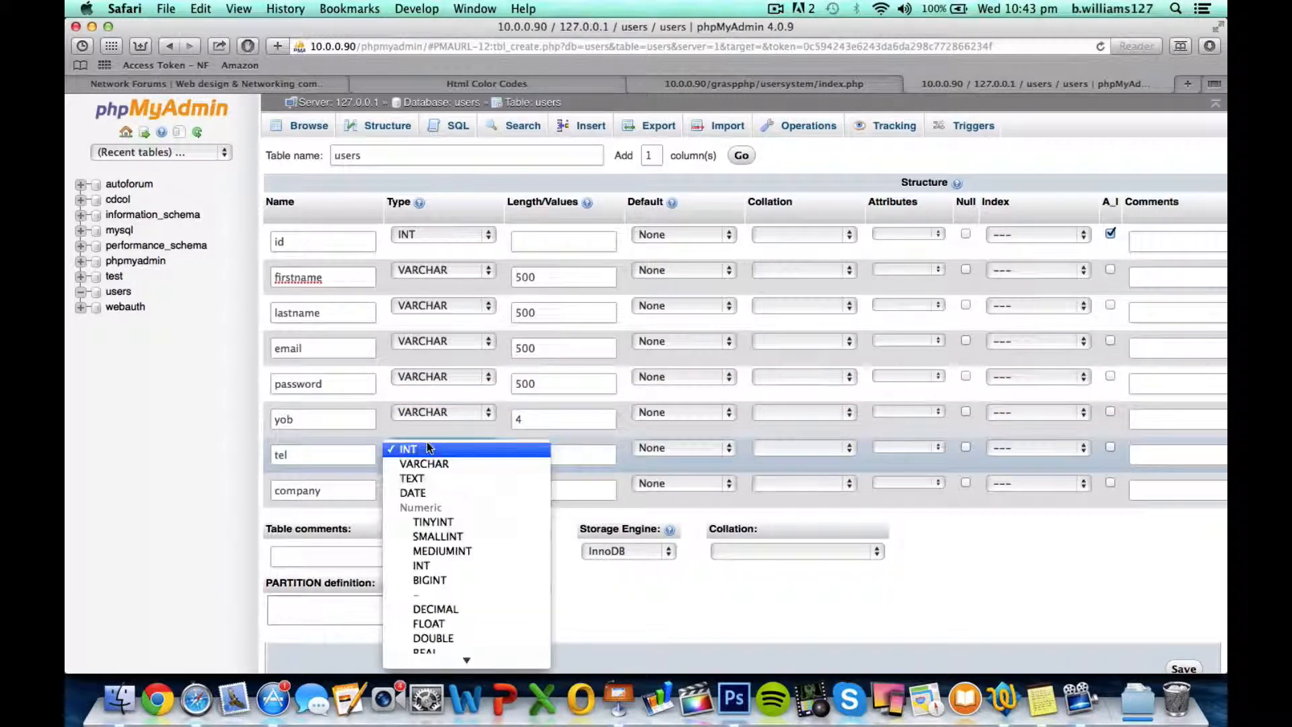
{"action": "left_click", "coordinate": [454, 464]}
{"action": "left_click", "coordinate": [557, 451]}
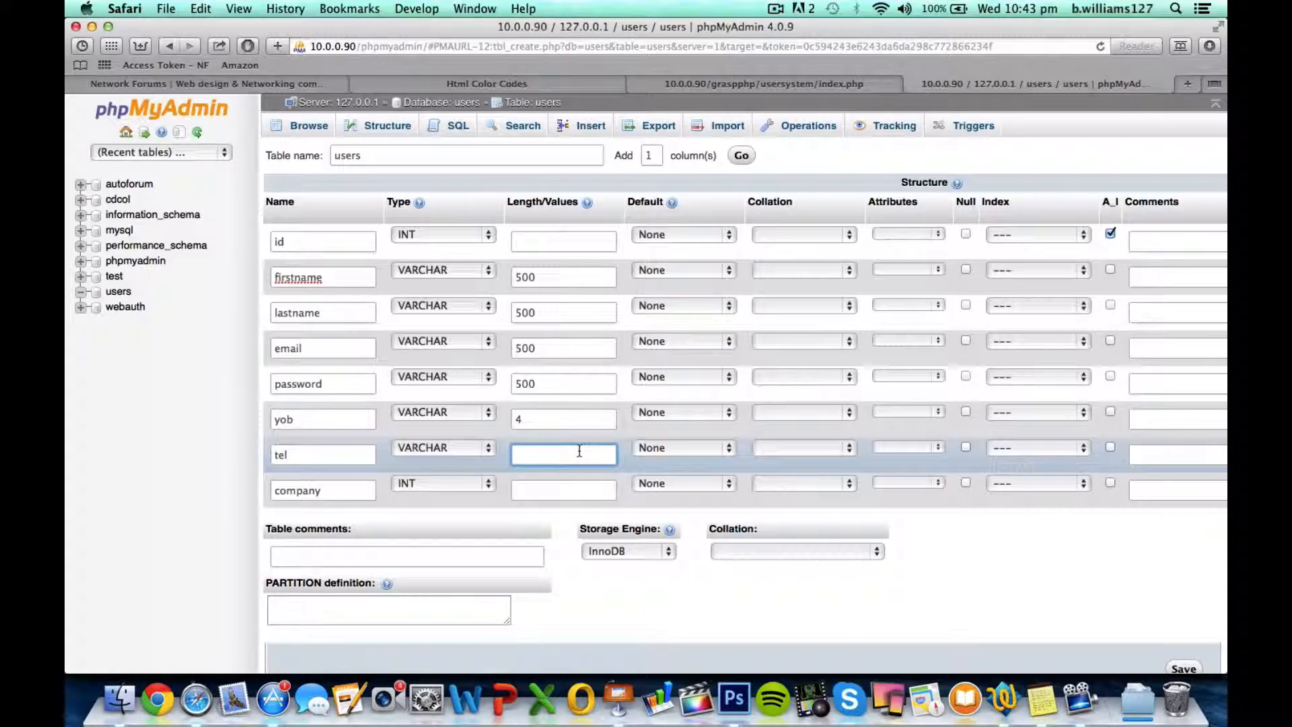
{"action": "type", "text": "50"}
Define the company column as VARCHAR with a length of 100
{"action": "left_click", "coordinate": [418, 483]}
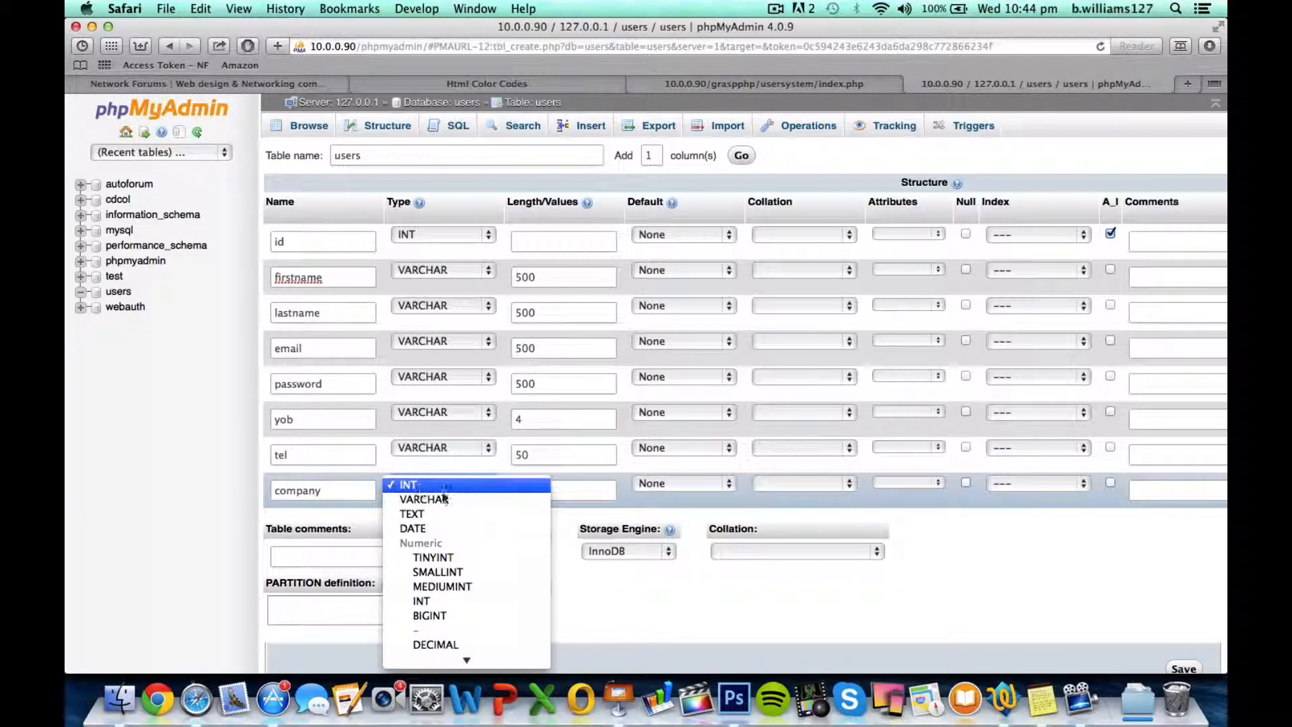
{"action": "left_click", "coordinate": [423, 496]}
{"action": "left_click", "coordinate": [555, 484]}
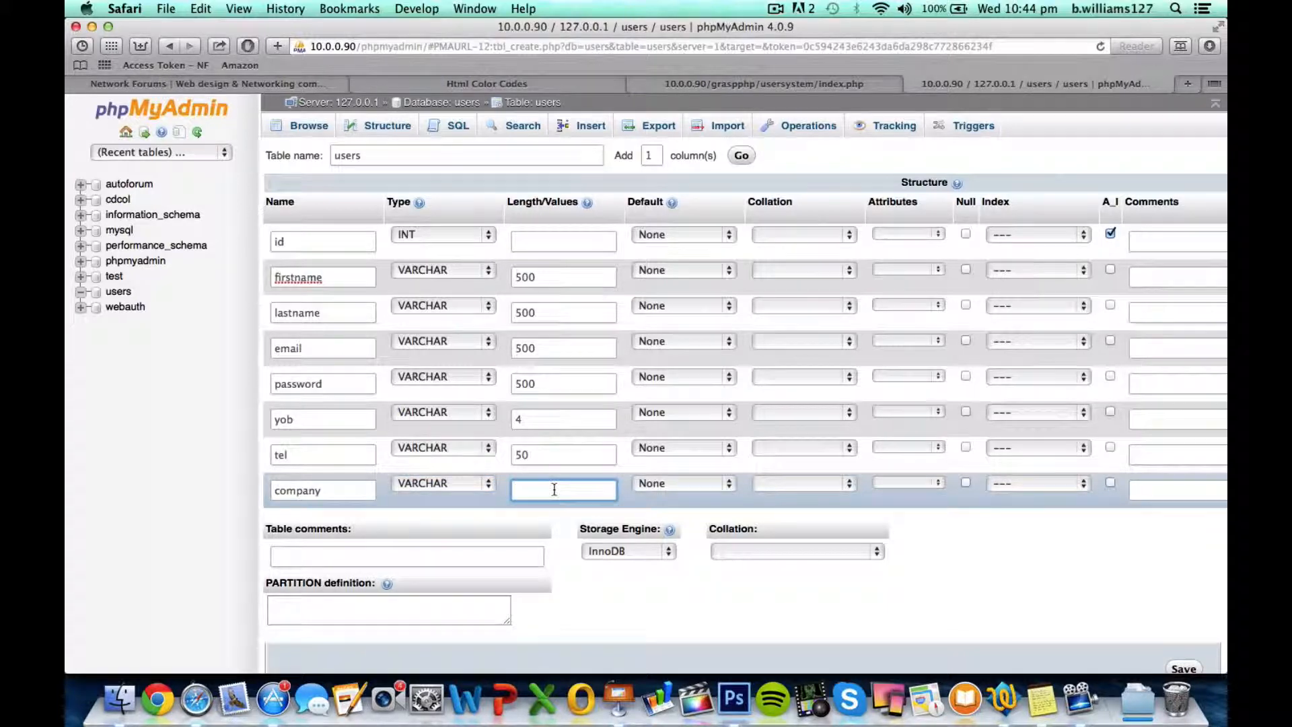
{"action": "type", "text": "100"}
Save the new users table and open its structure to review the columns
{"action": "scroll", "coordinate": [859, 587], "scroll_direction": "down", "scroll_amount": 1}
{"action": "scroll", "coordinate": [860, 586], "scroll_direction": "down", "scroll_amount": 1}
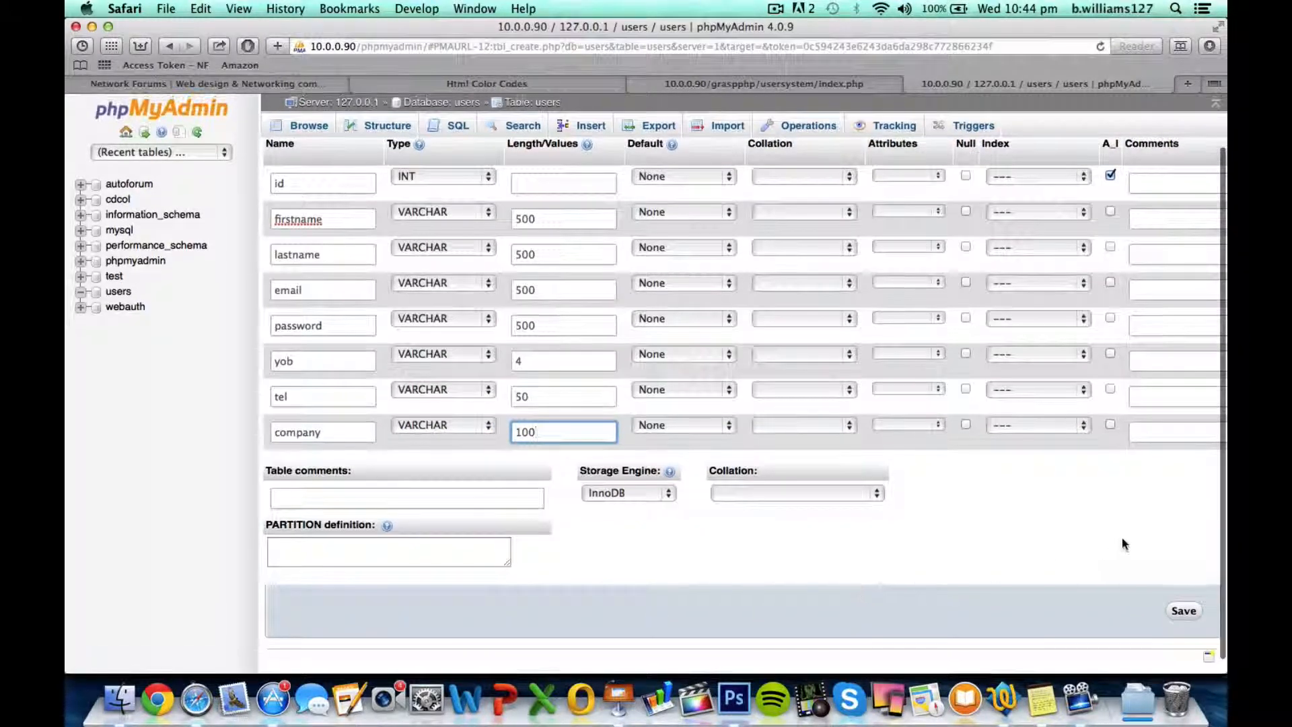
{"action": "left_click", "coordinate": [1184, 612]}
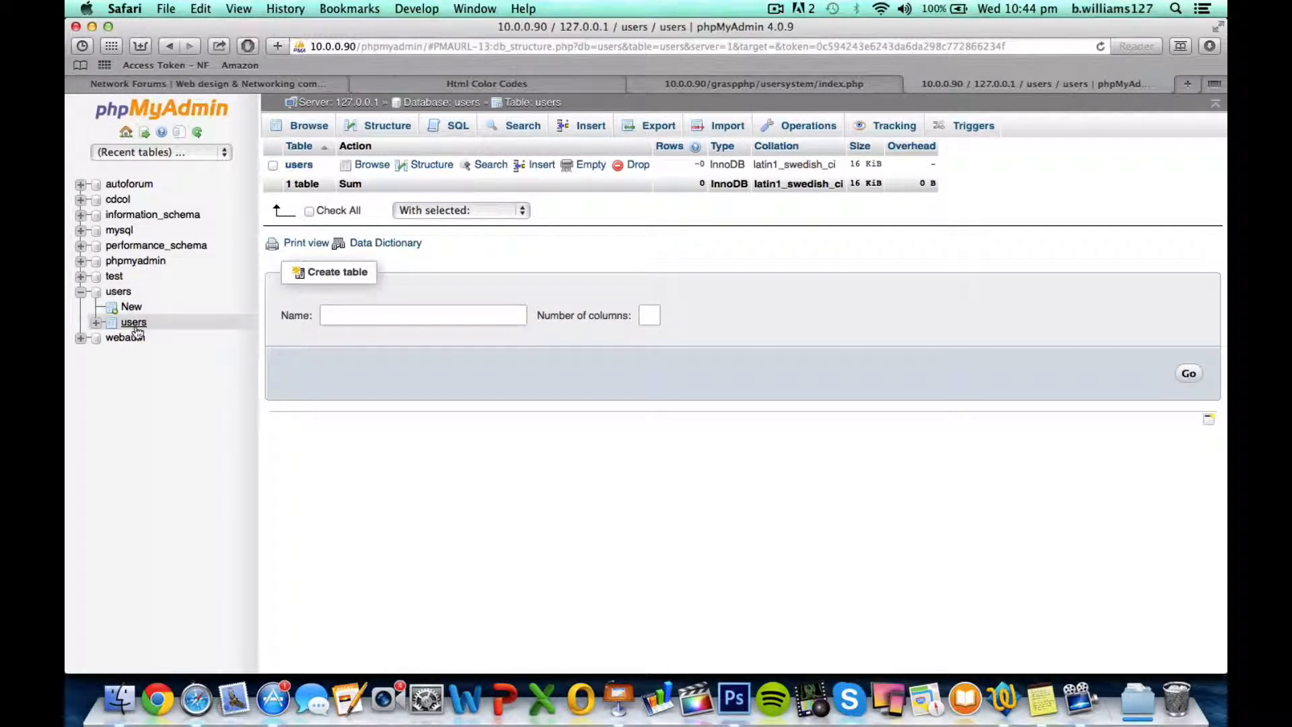
{"action": "left_click", "coordinate": [299, 165]}
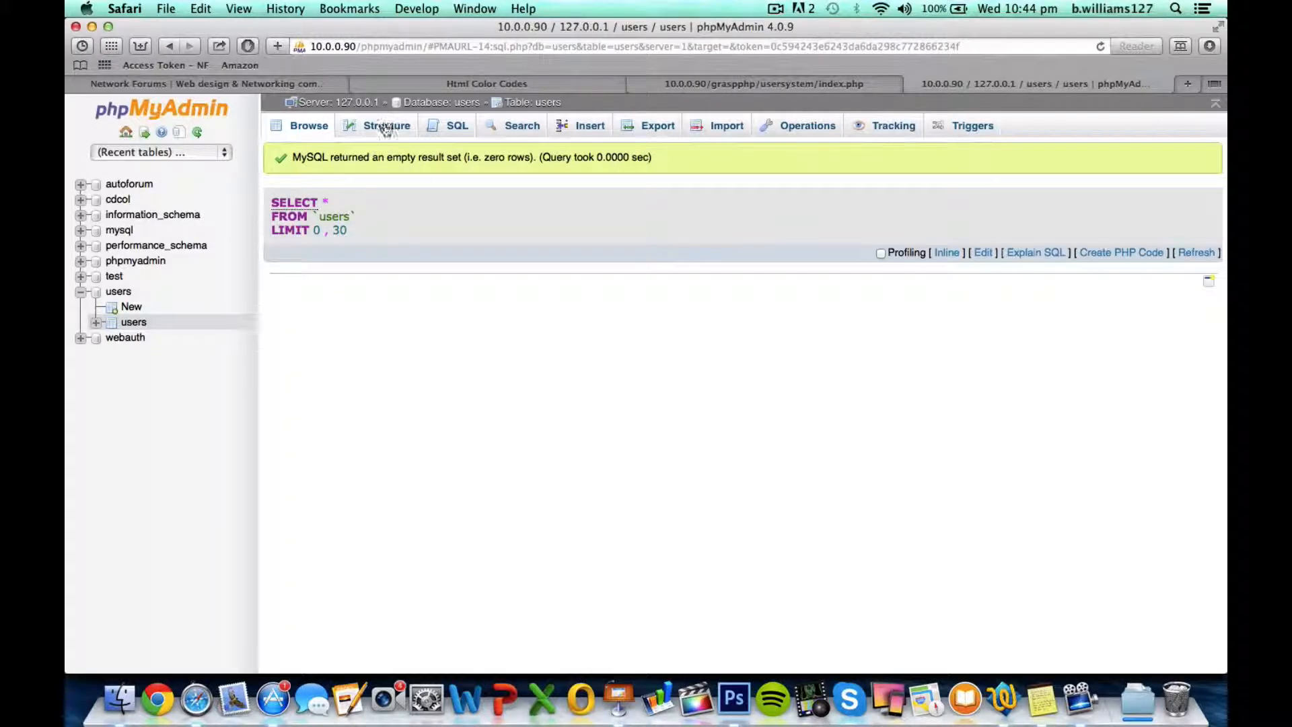
{"action": "left_click", "coordinate": [386, 127]}
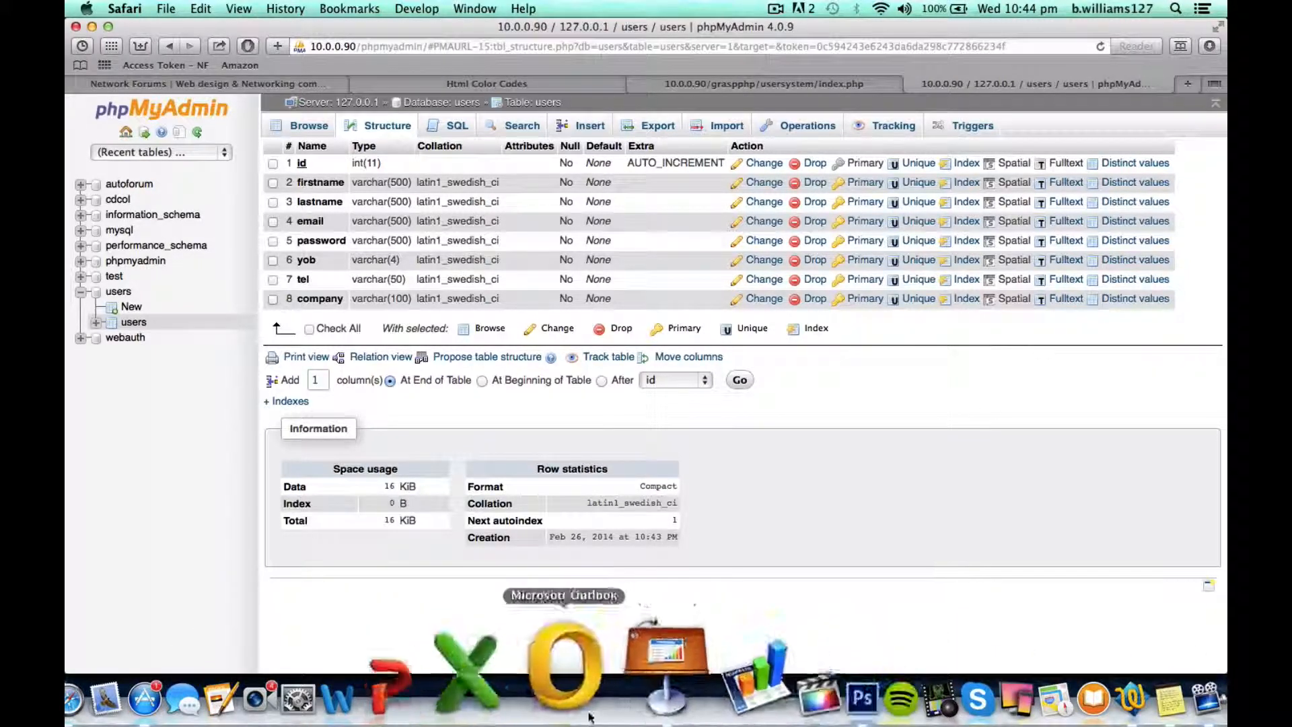
Switch to Keynote and show the fourth slide of the presentation
{"action": "left_click", "coordinate": [619, 699]}
{"action": "left_click", "coordinate": [97, 246]}
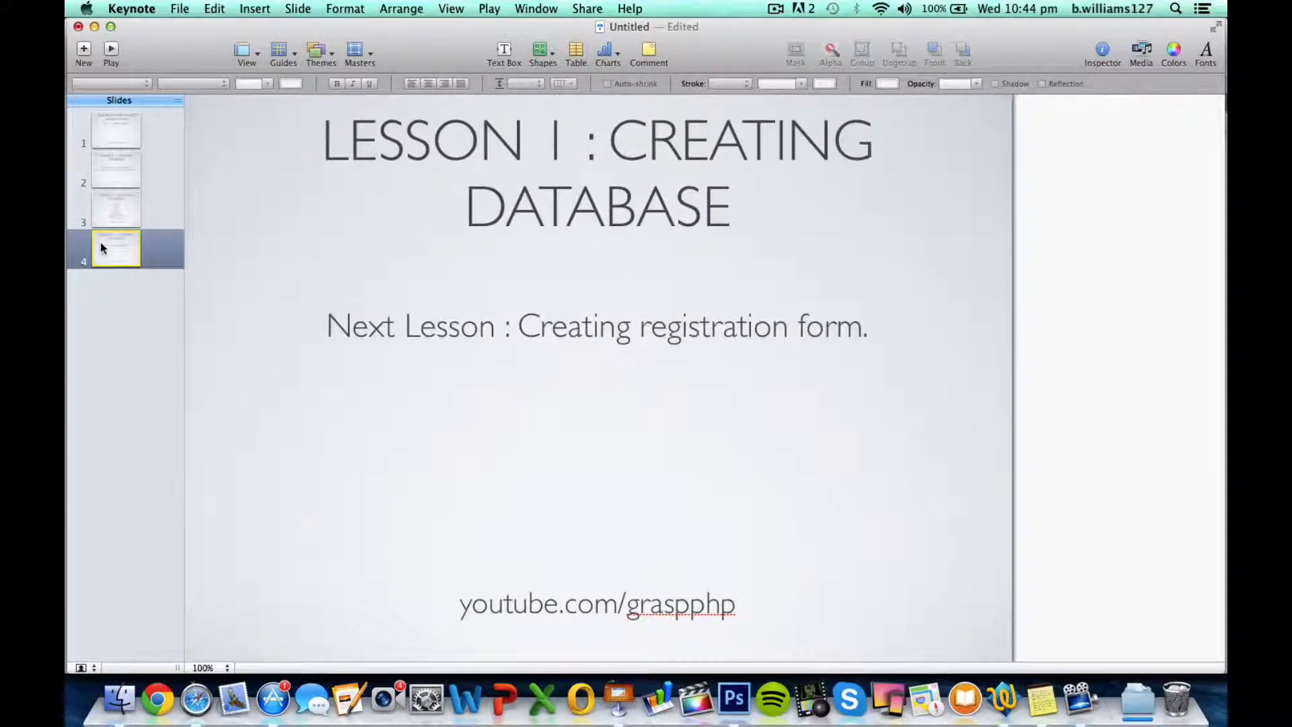